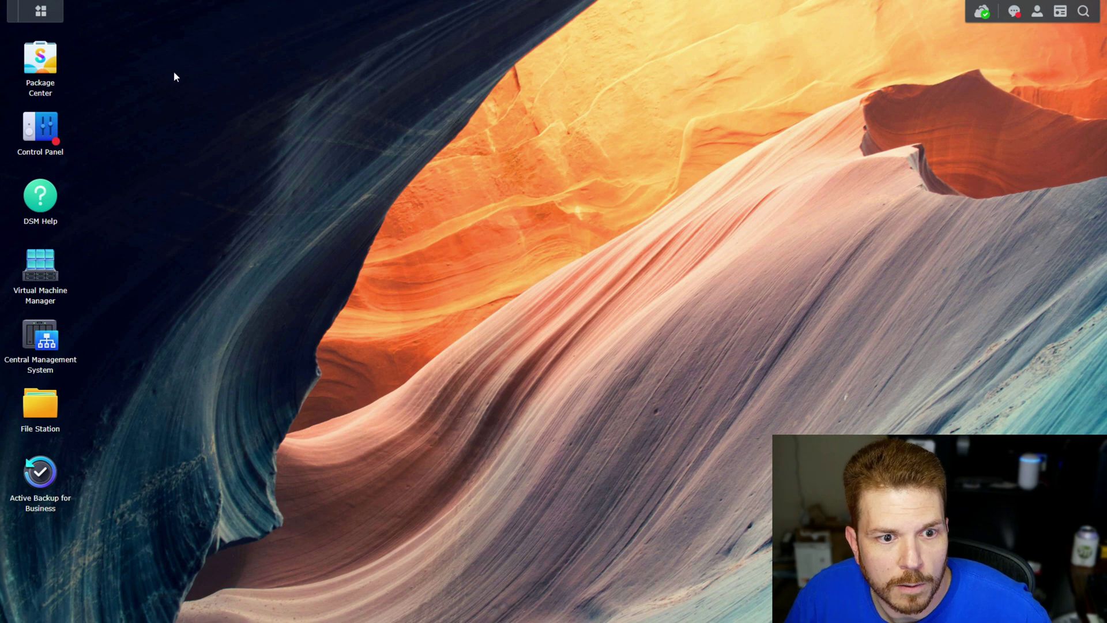
Open Active Backup for Business and show the Virtual Machine task list
left_click(48, 473)
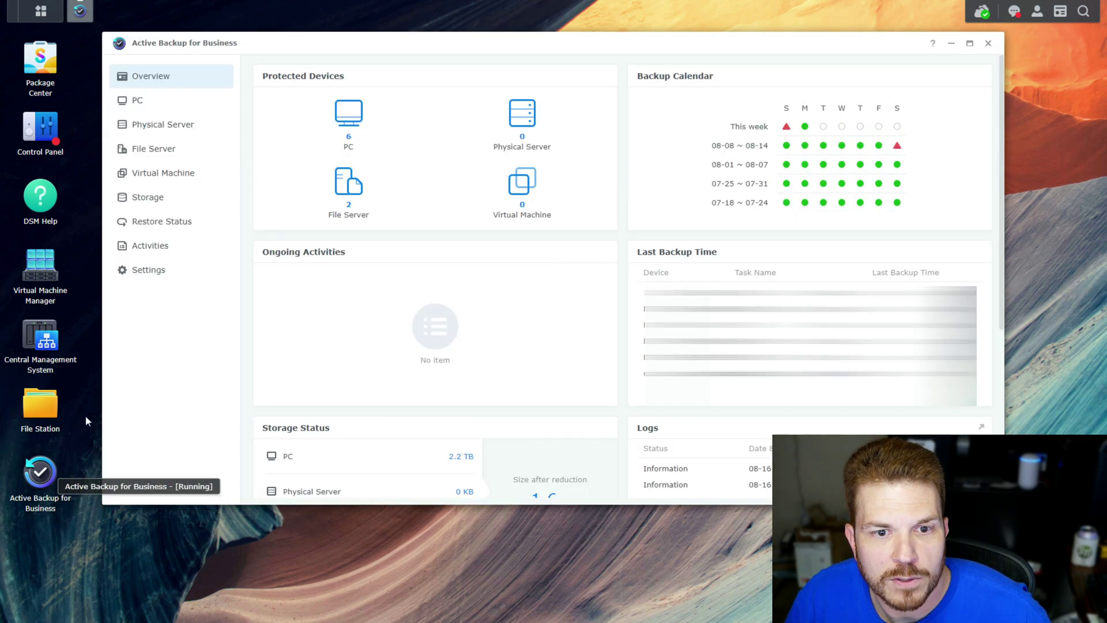
left_click(156, 175)
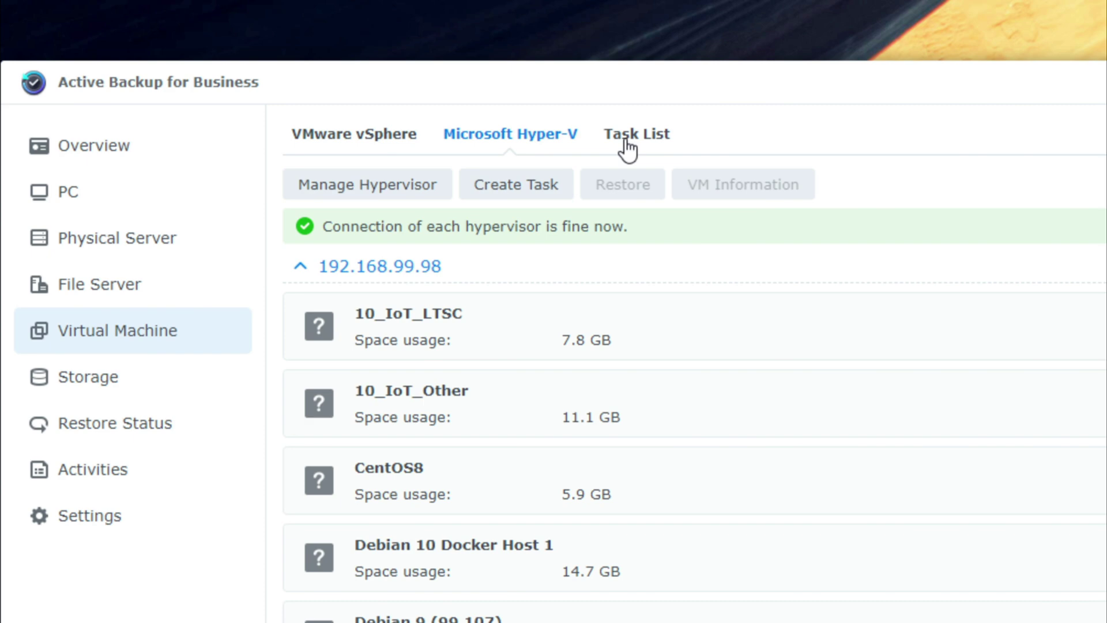
left_click(623, 132)
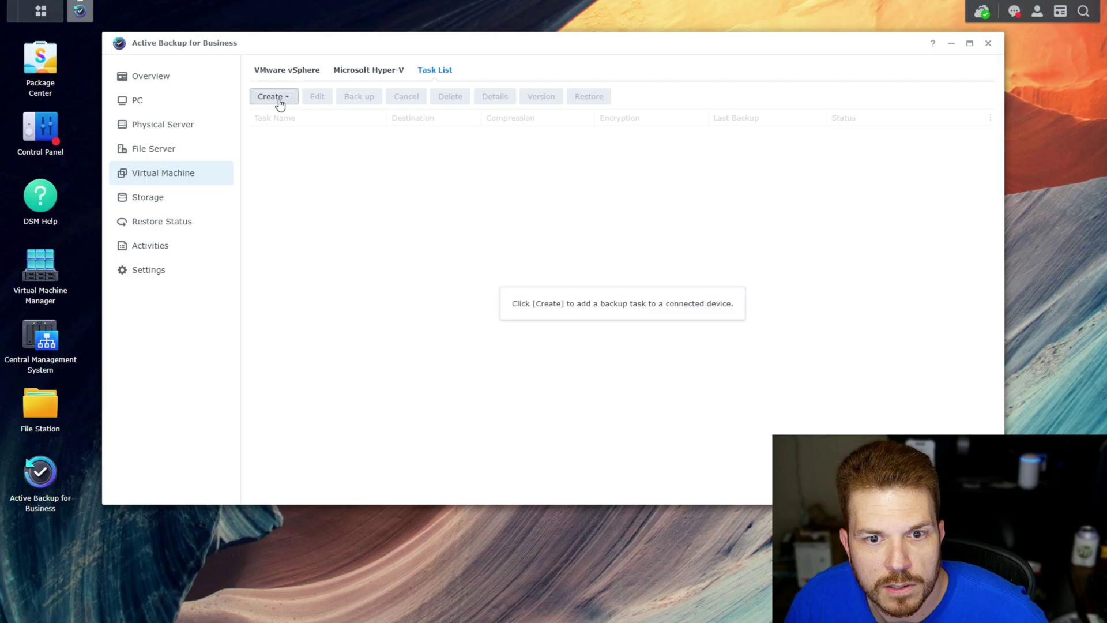
Create a Hyper-V backup task including the MineOS VM on host 192.168.99.99
left_click(341, 196)
left_click(292, 136)
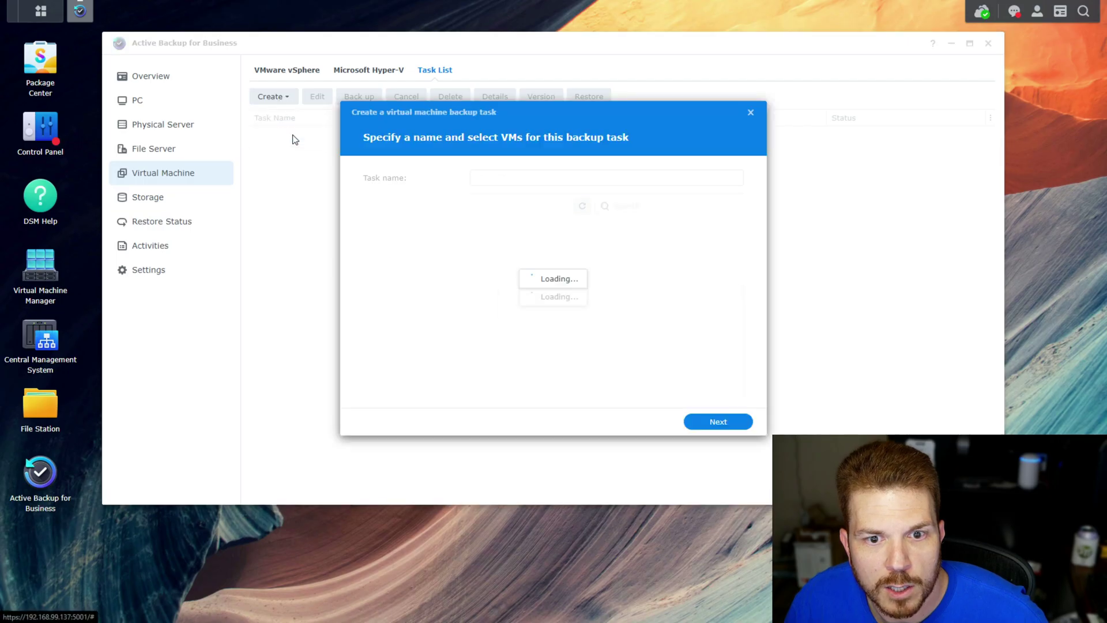
left_click(379, 233)
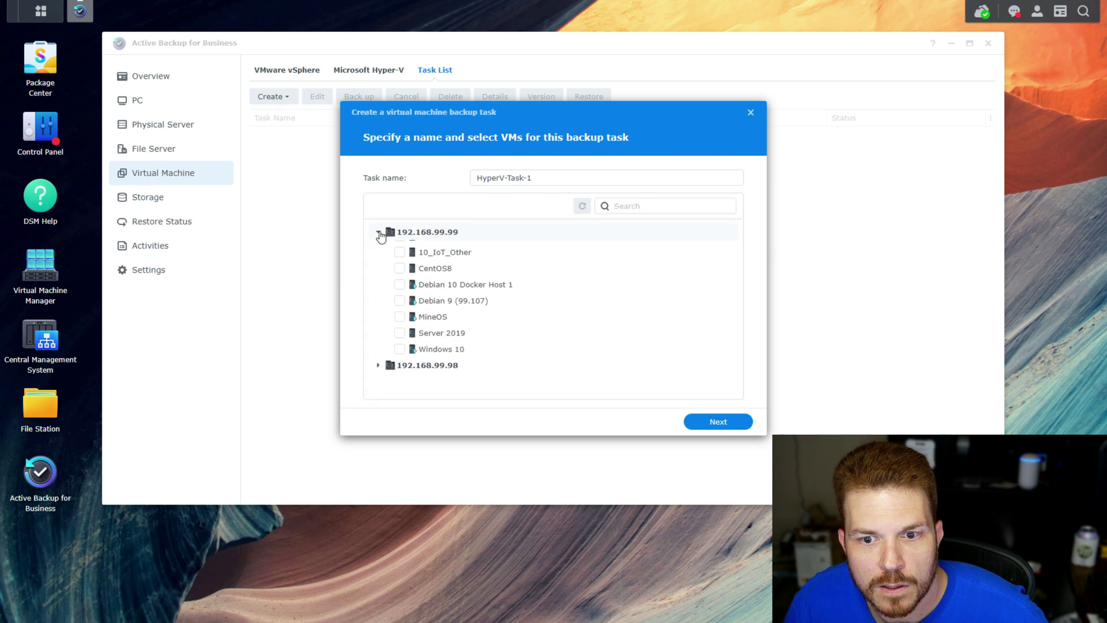
left_click(401, 329)
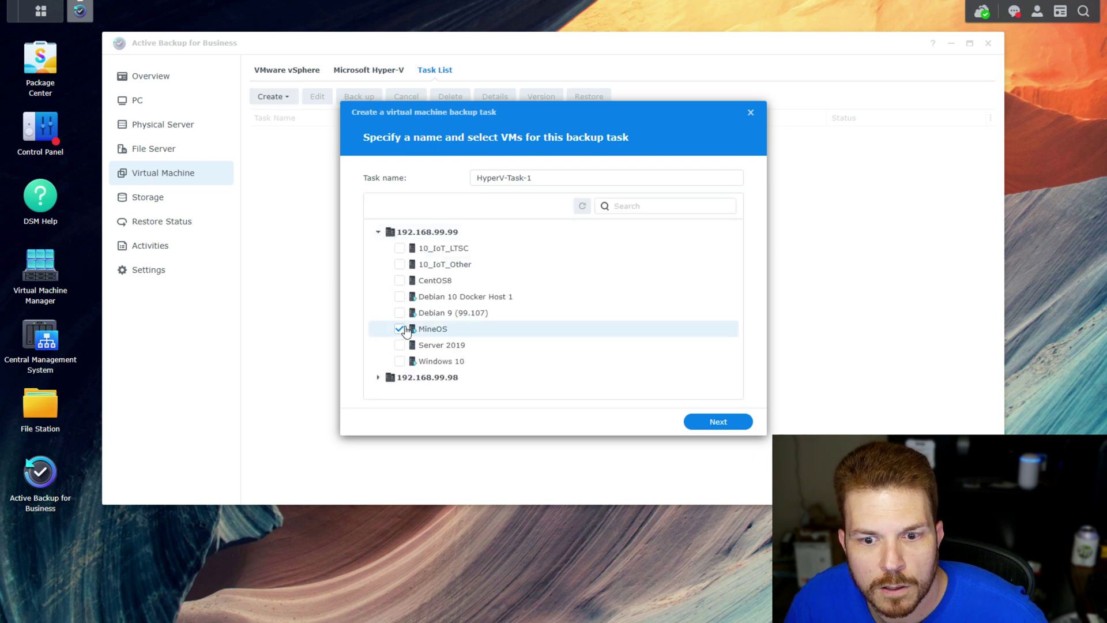
left_click(718, 422)
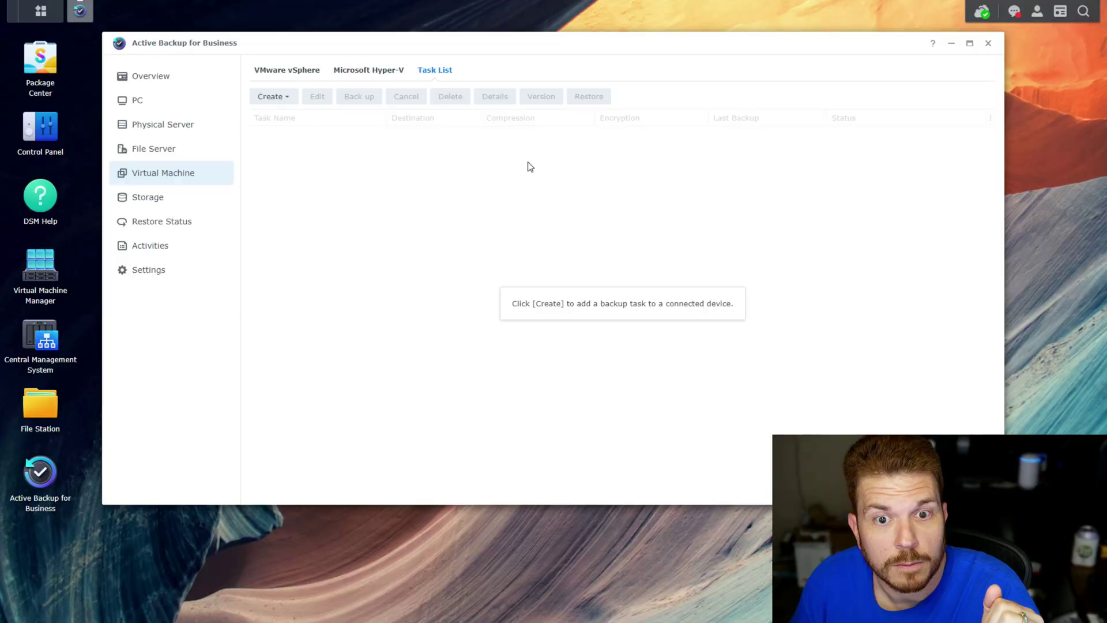
In Control Panel, start a shared folder named BackupForBusinessEncrypted with Recycle Bin disabled
left_click(40, 128)
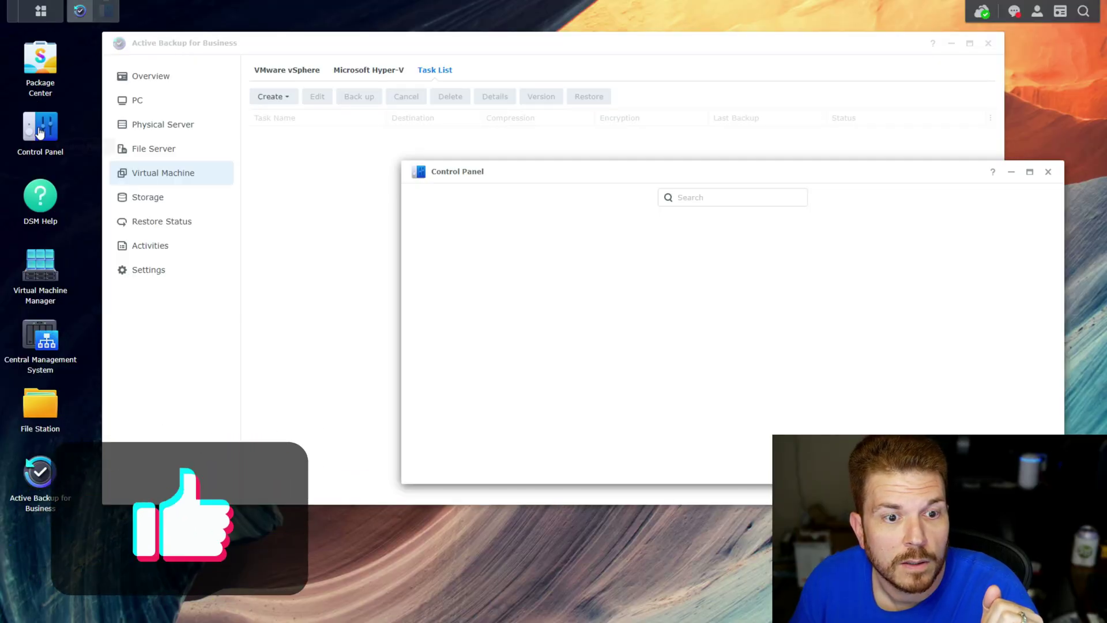
left_click(455, 251)
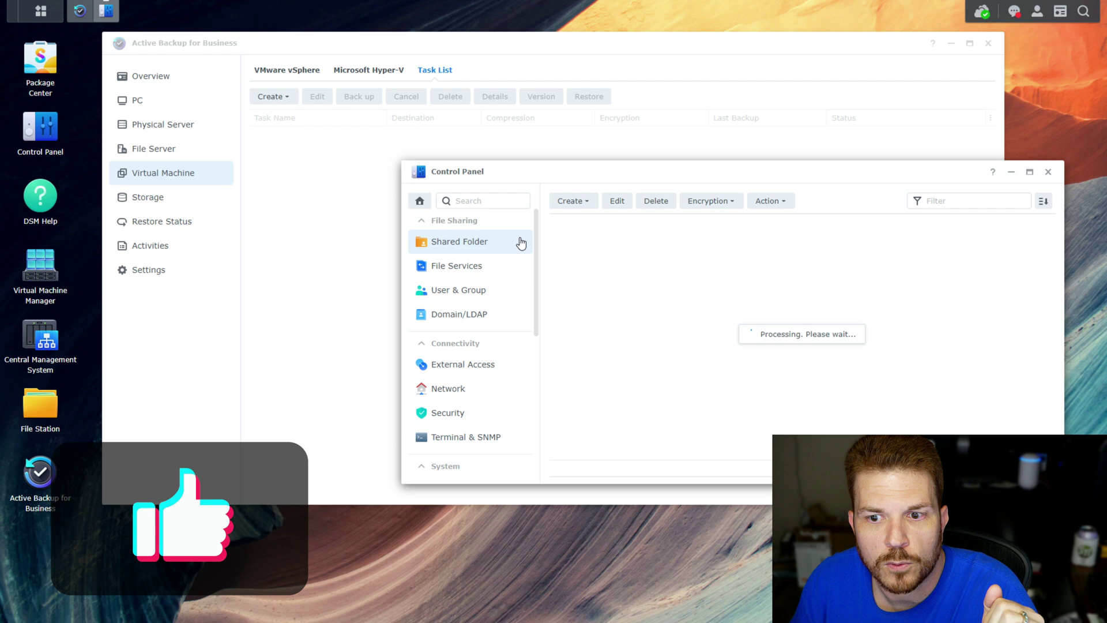
left_click(572, 201)
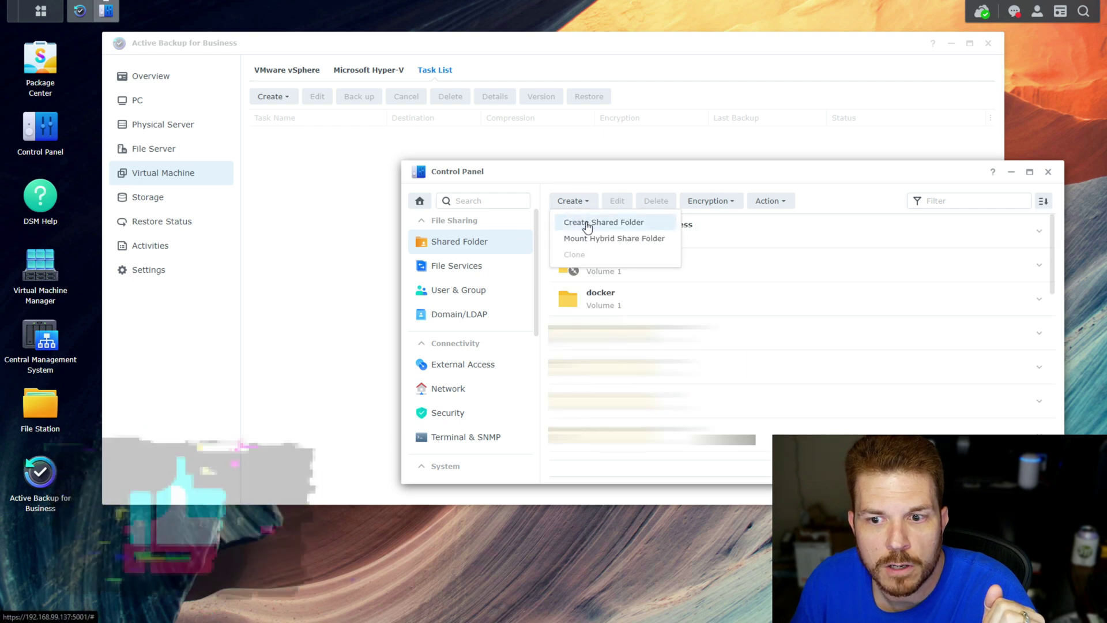
left_click(584, 222)
left_click(657, 229)
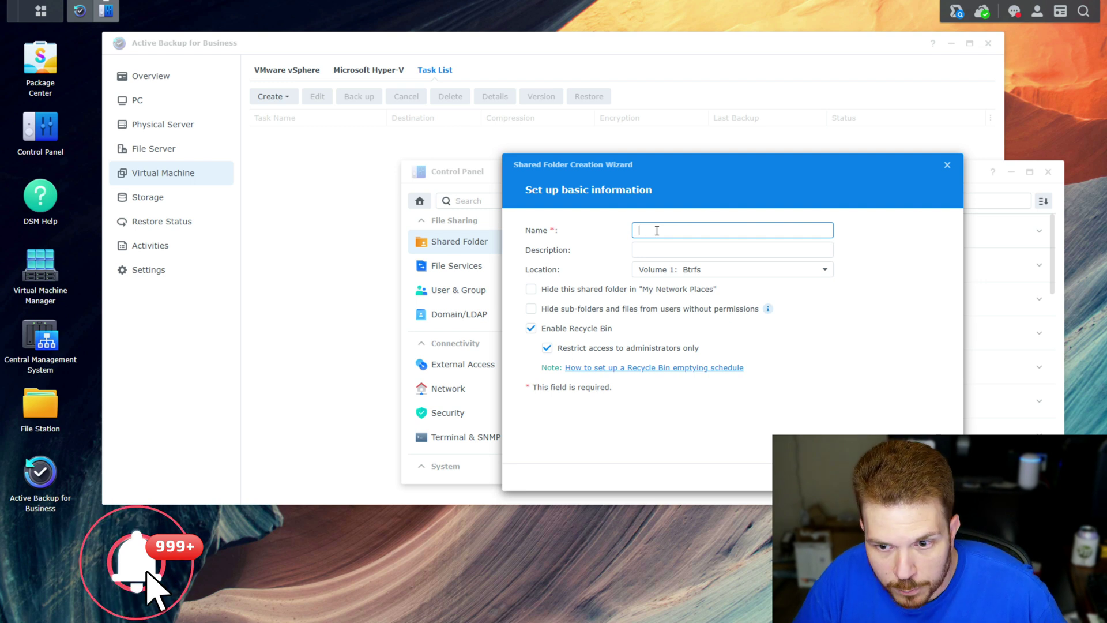
type("BackupForBusinessEncrypted")
left_click(531, 328)
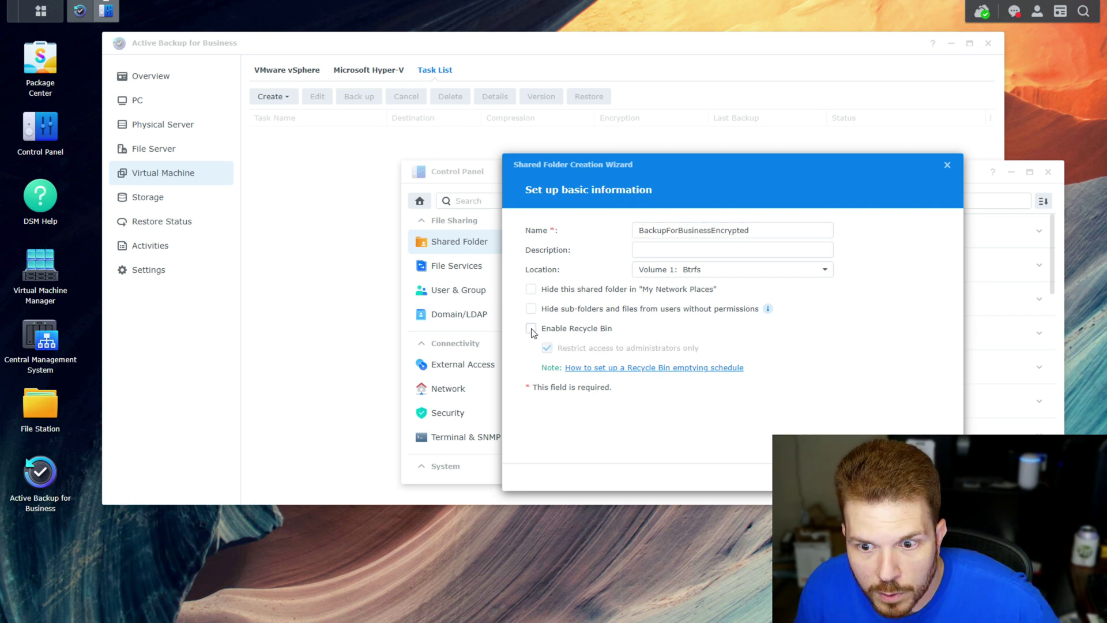
key("Return")
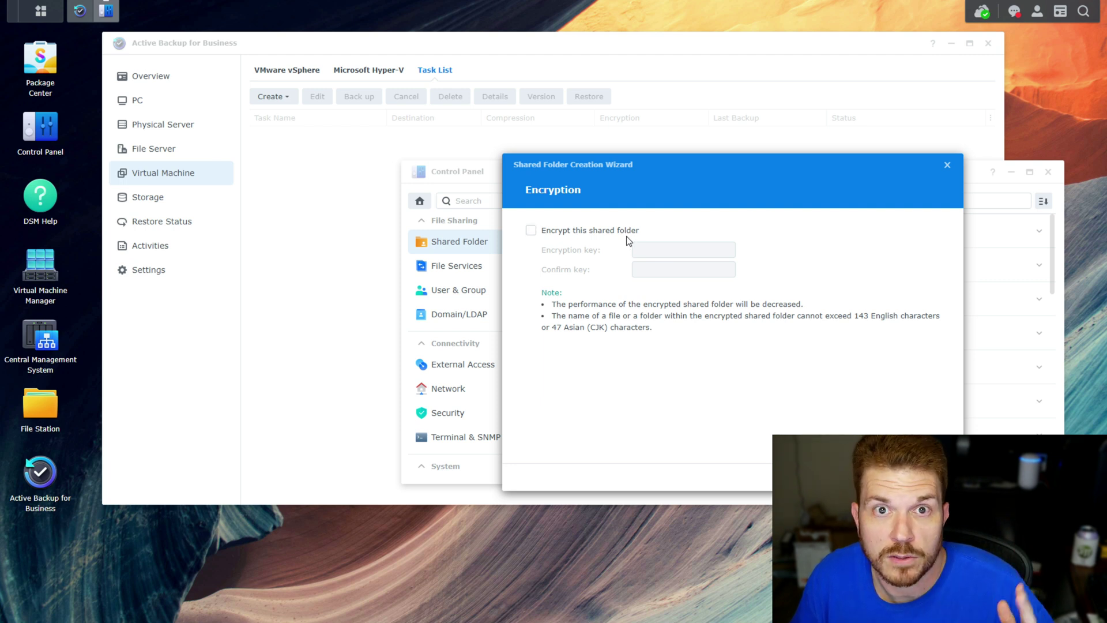
Skip folder encryption and advanced settings, then confirm creating BackupForBusinessEncrypted on Volume 1
key("Return")
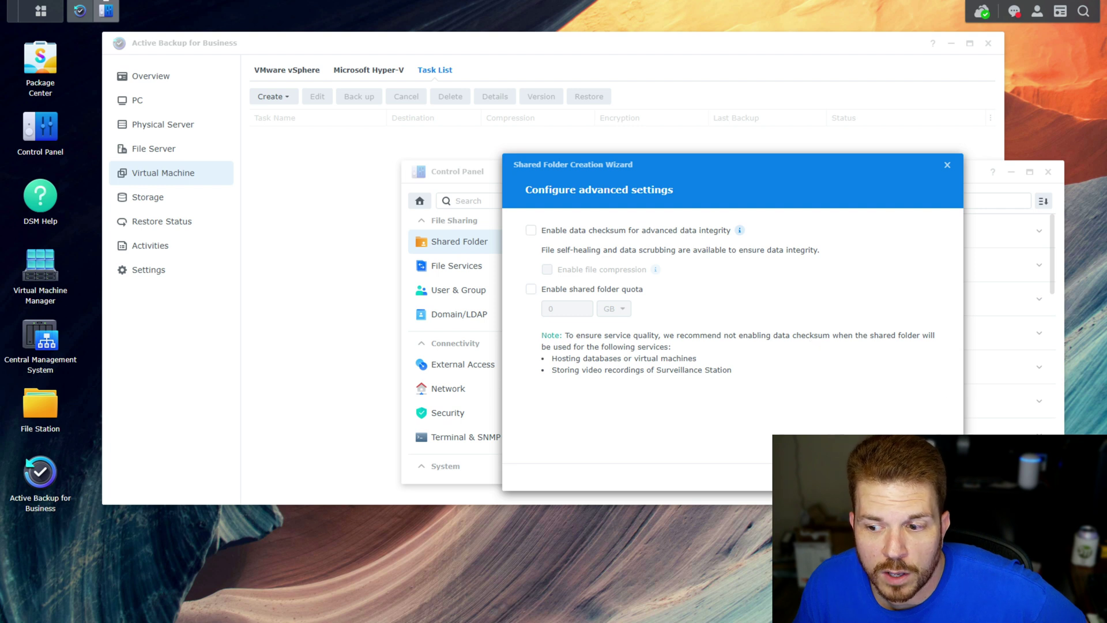
key("Return")
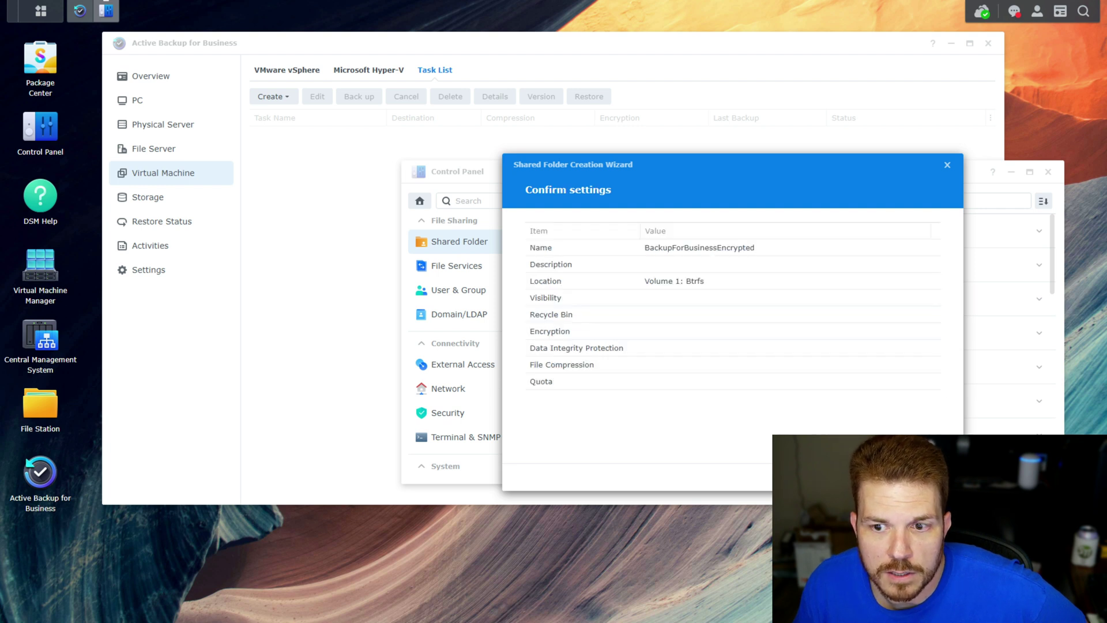
key("Return")
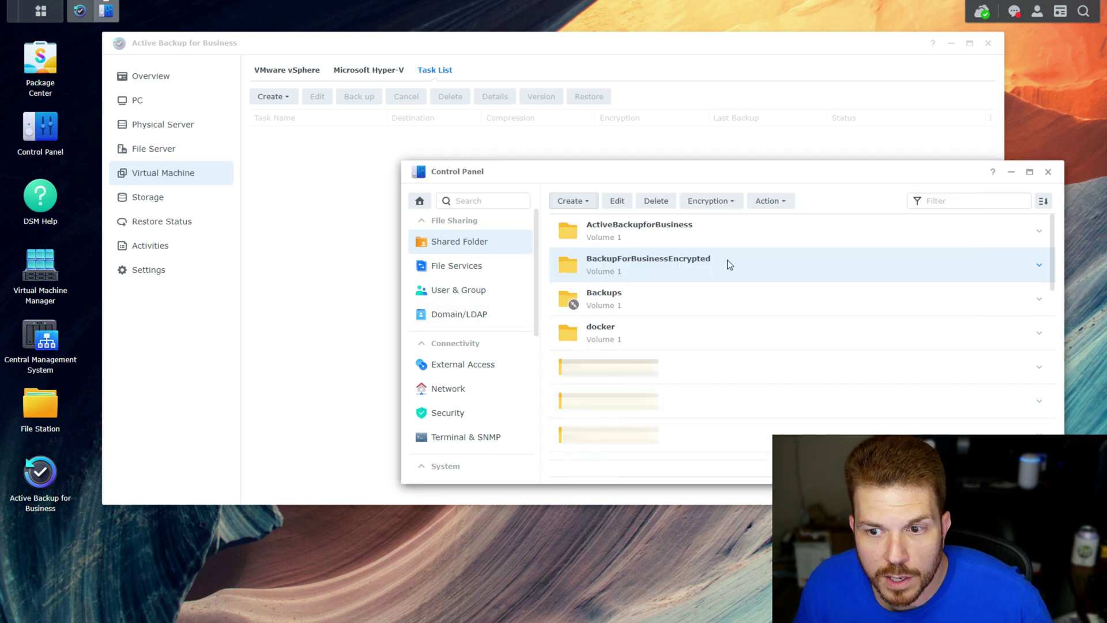
Create a Hyper-V task for MineOS on 192.168.99.99 targeting the BackupForBusinessEncrypted folder
left_click(324, 164)
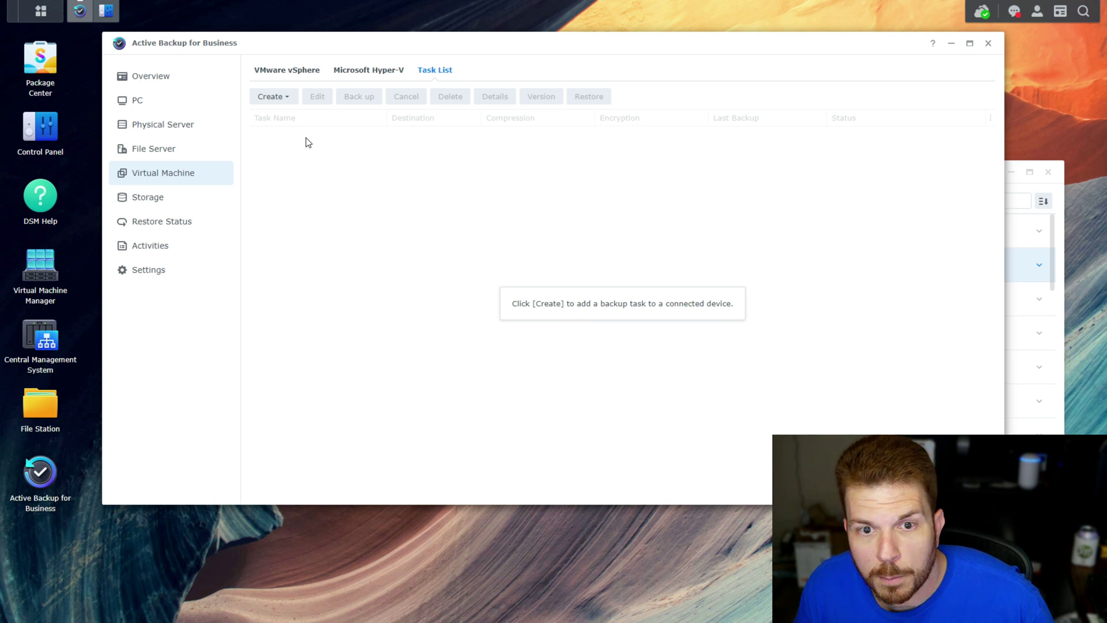
left_click(282, 98)
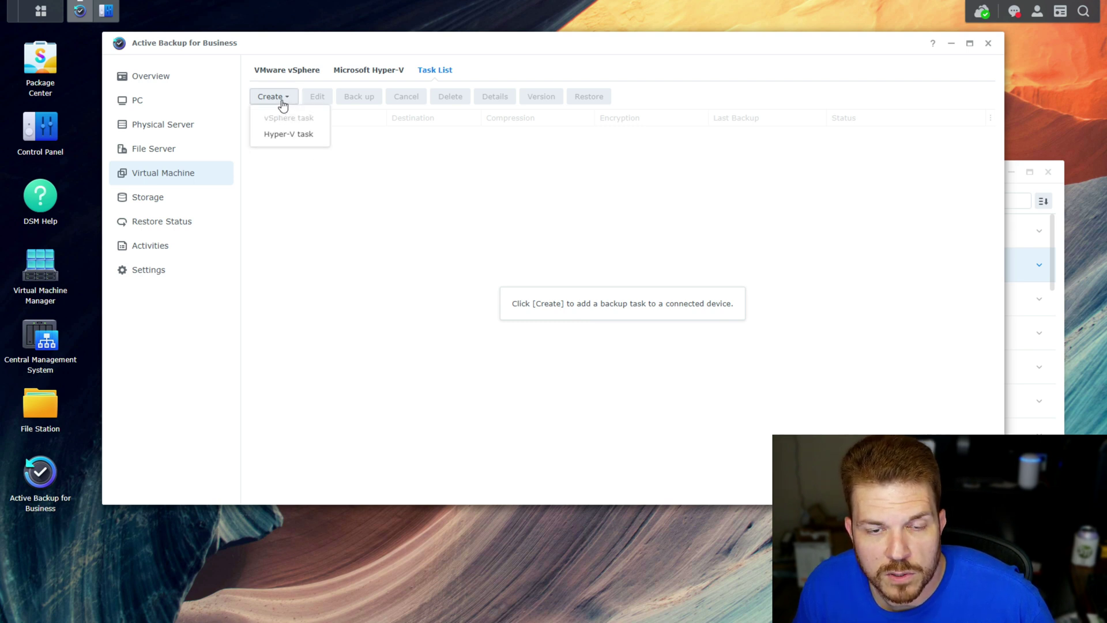
left_click(286, 134)
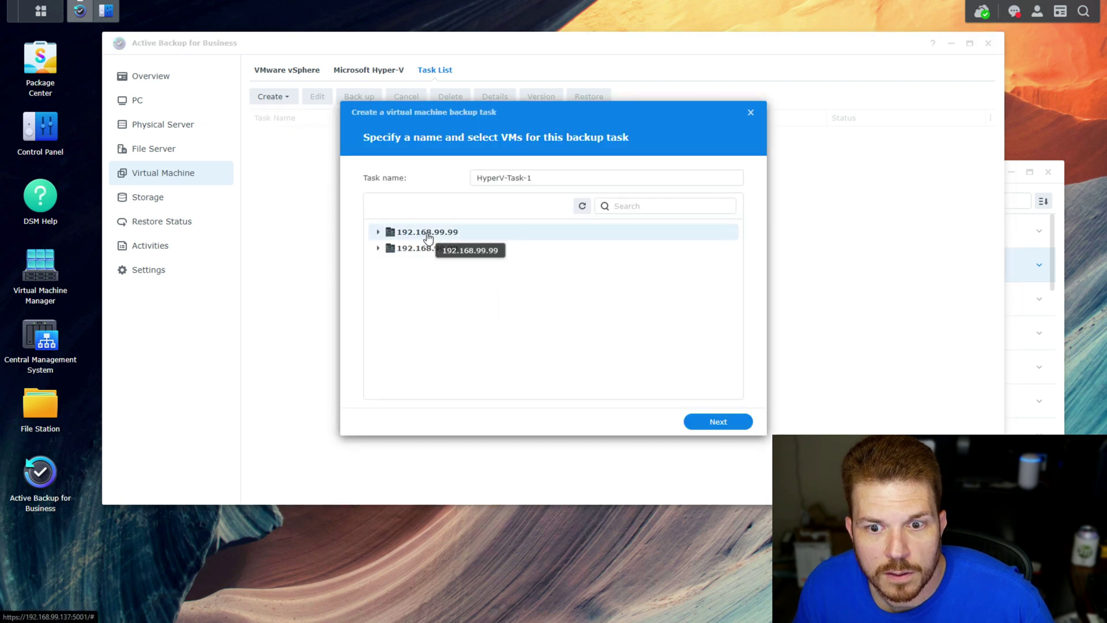
left_click(378, 232)
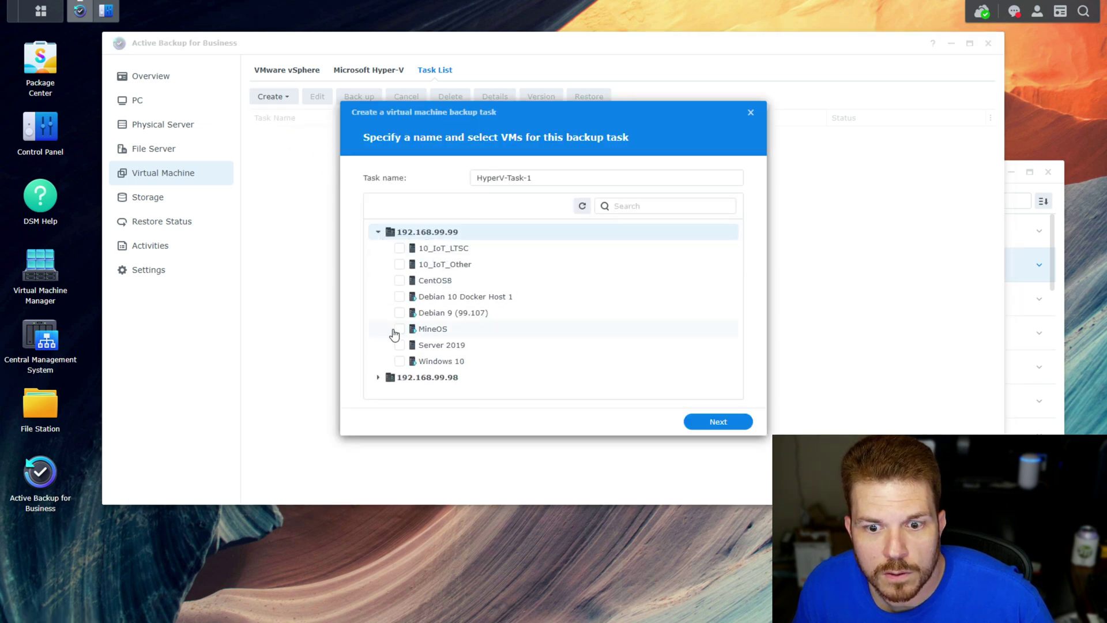
left_click(400, 329)
left_click(717, 422)
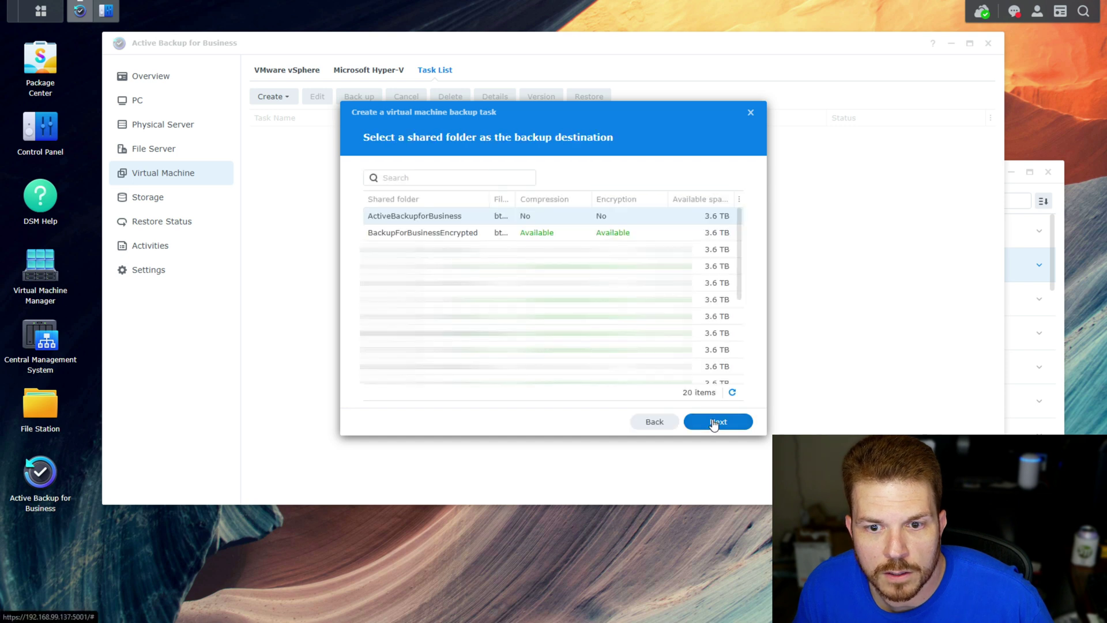
left_click(407, 233)
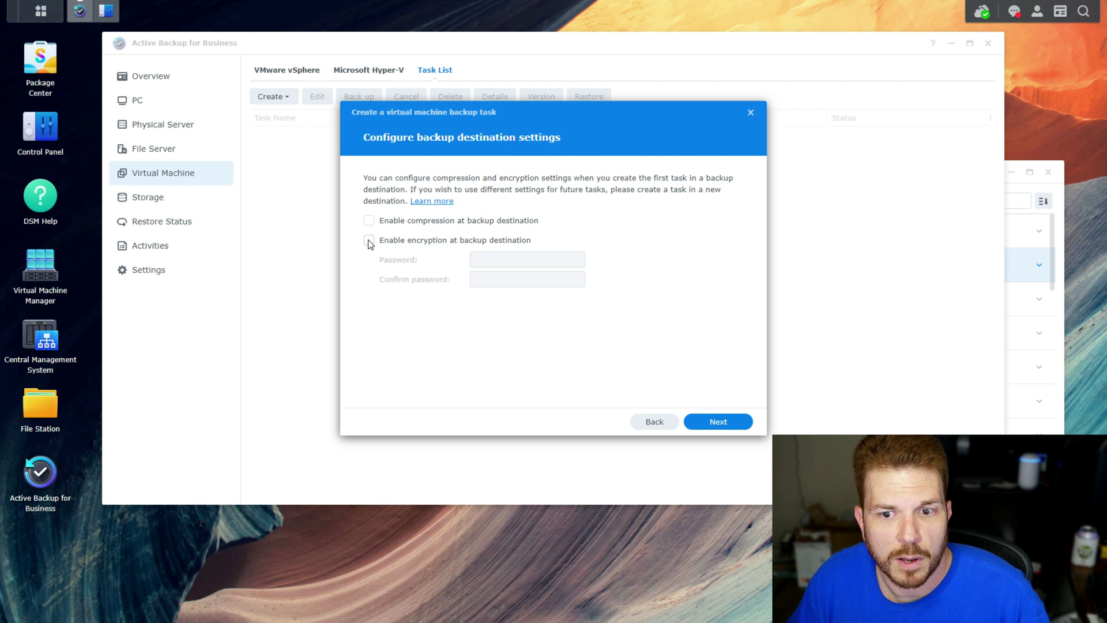
Enable encryption at the backup destination and enter and confirm the encryption password
left_click(369, 241)
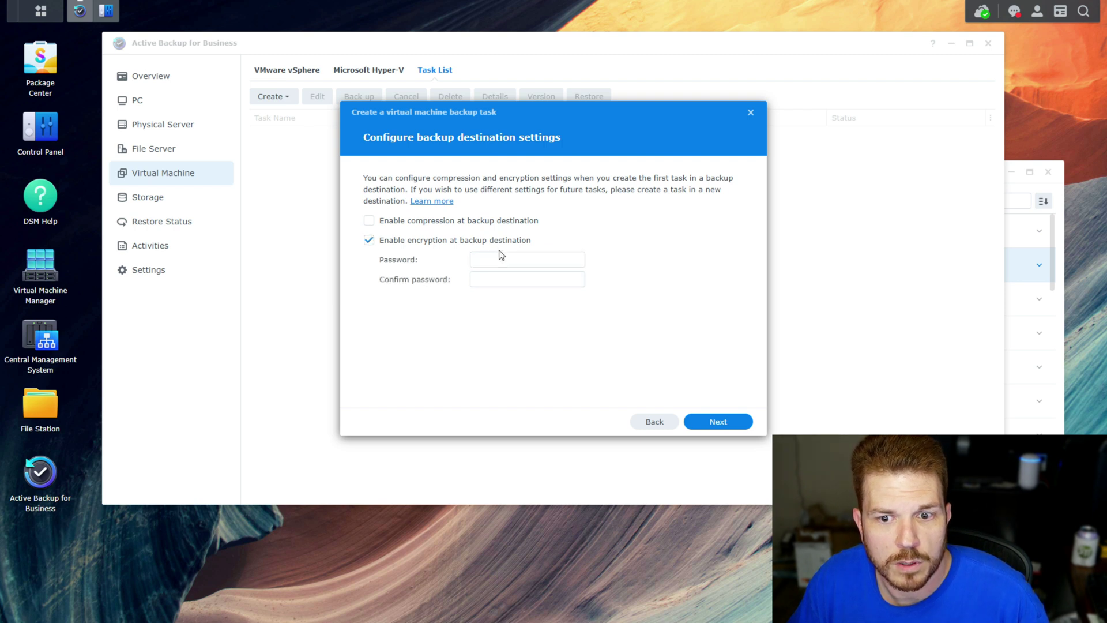
left_click(500, 258)
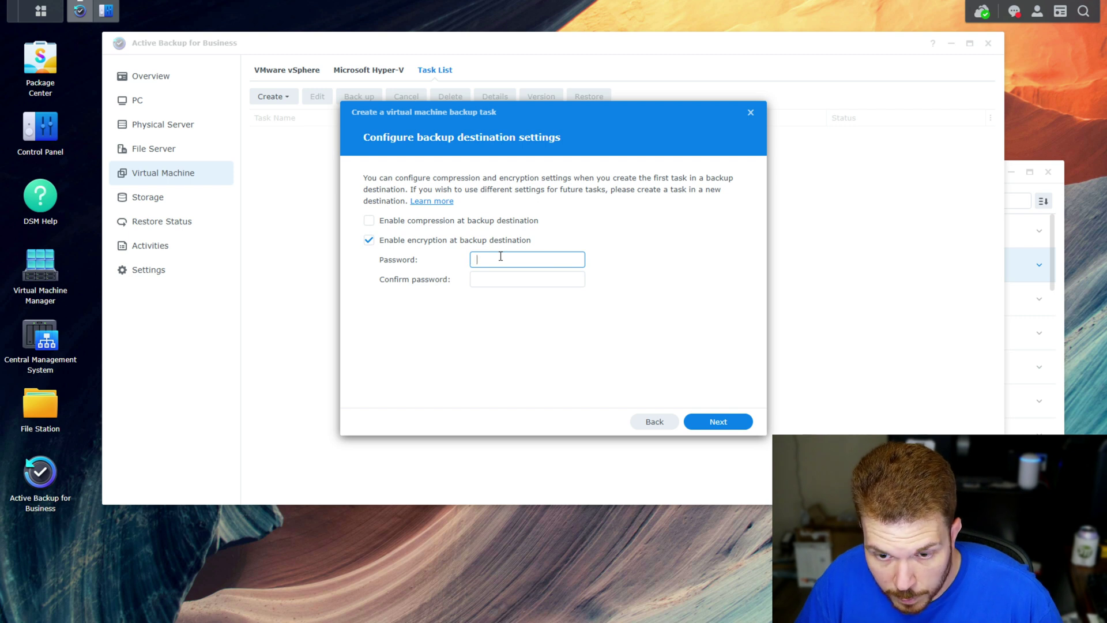
key("ctrl+v")
key("Tab")
key("ctrl+v")
left_click(704, 422)
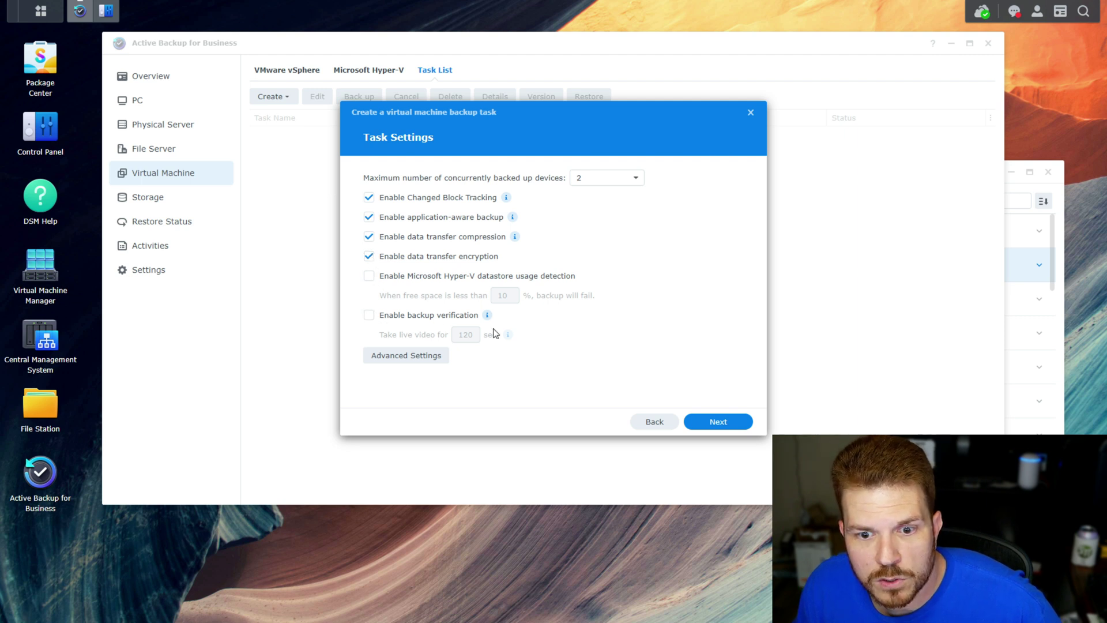
Keep manual backup and 3-version retention, and grant a second user restore privileges
left_click(718, 422)
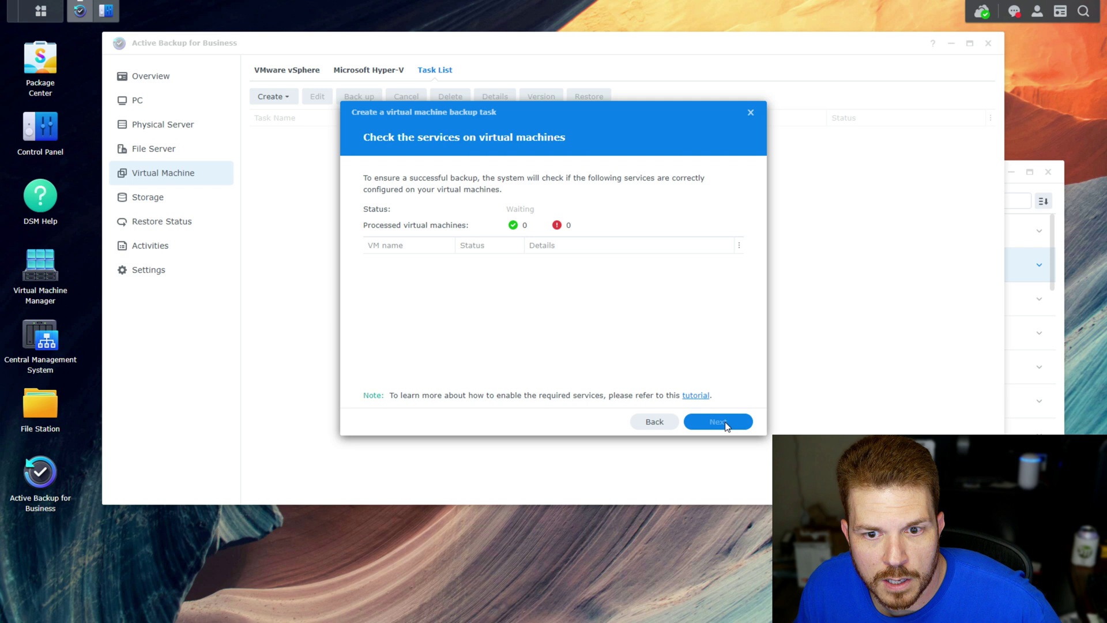
left_click(718, 421)
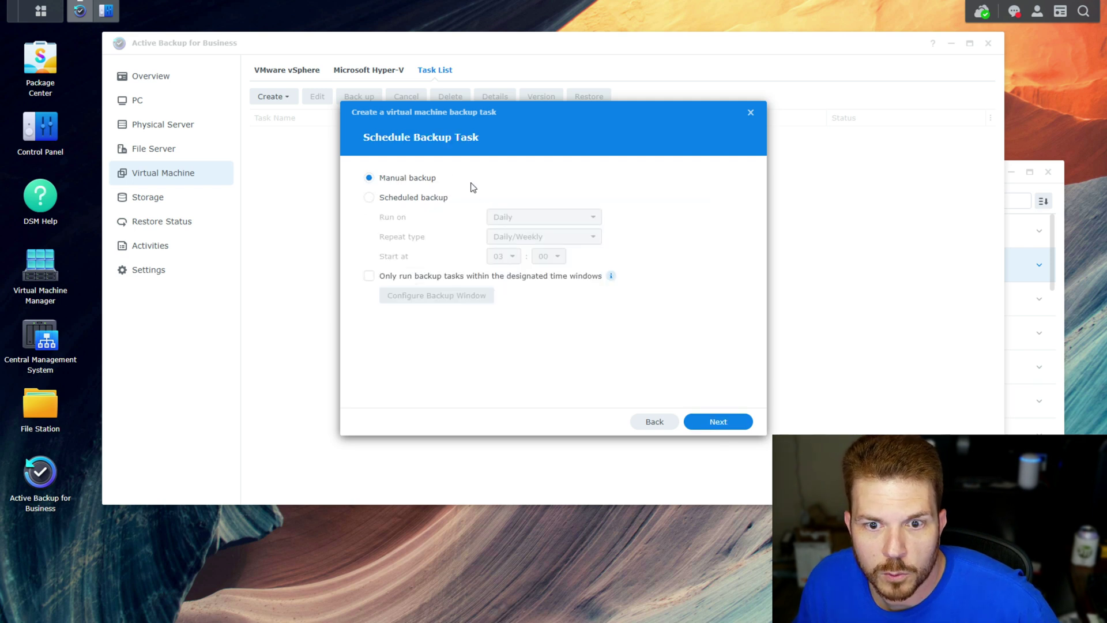
left_click(719, 423)
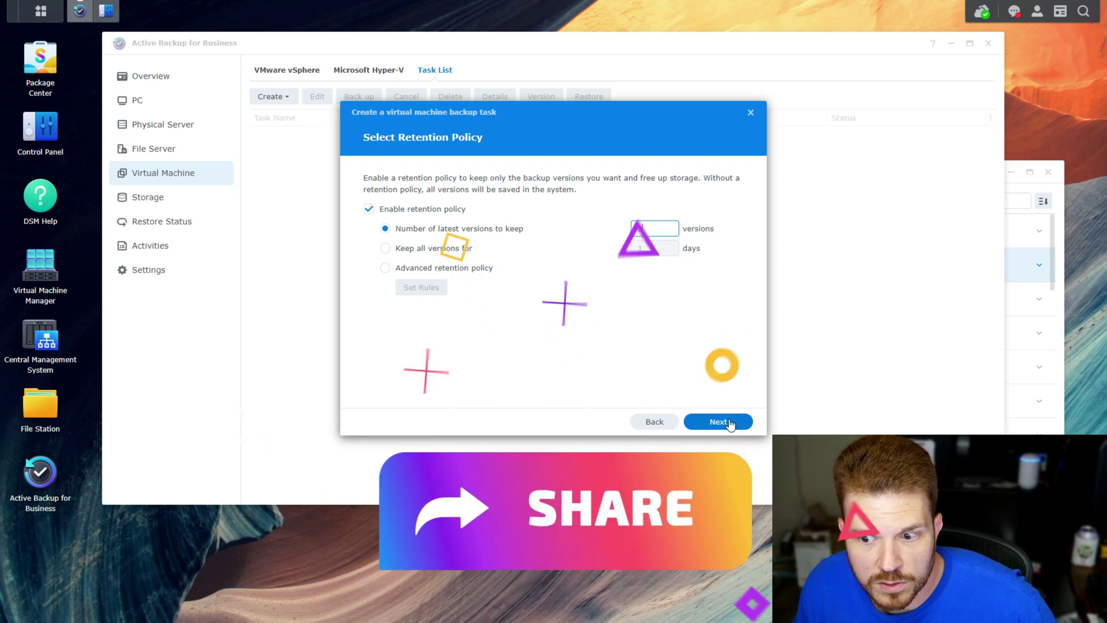
left_click(728, 423)
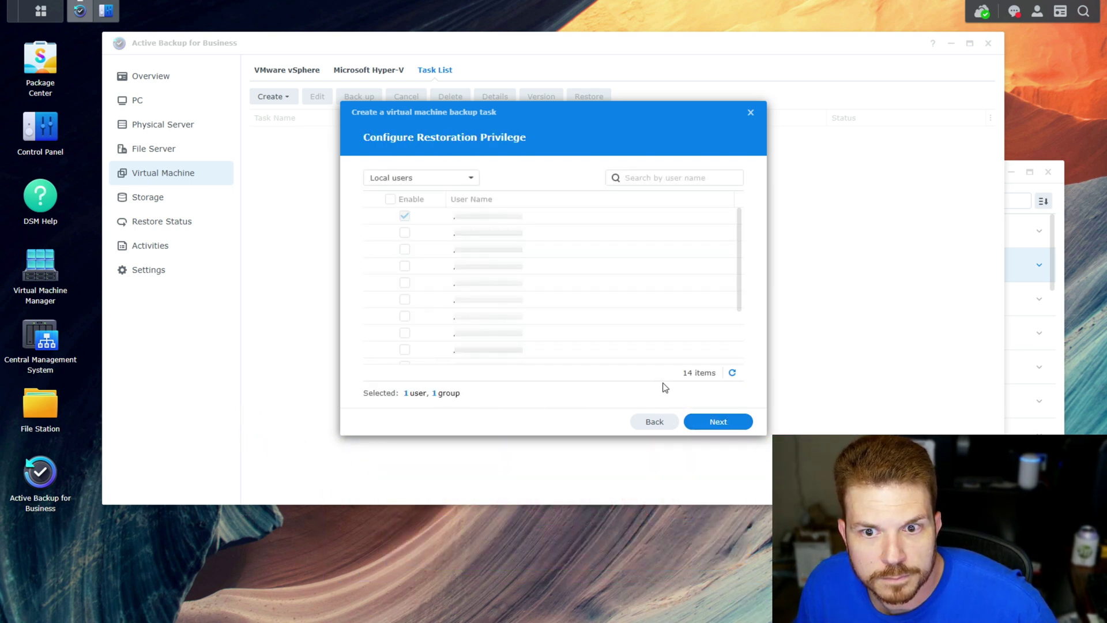
left_click(405, 249)
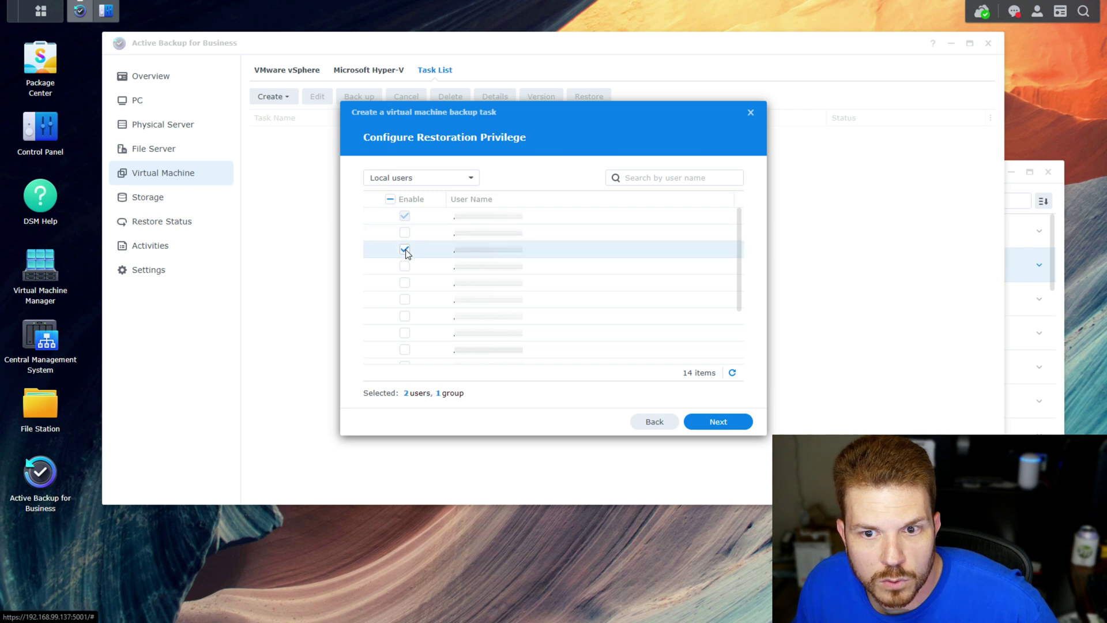
left_click(726, 425)
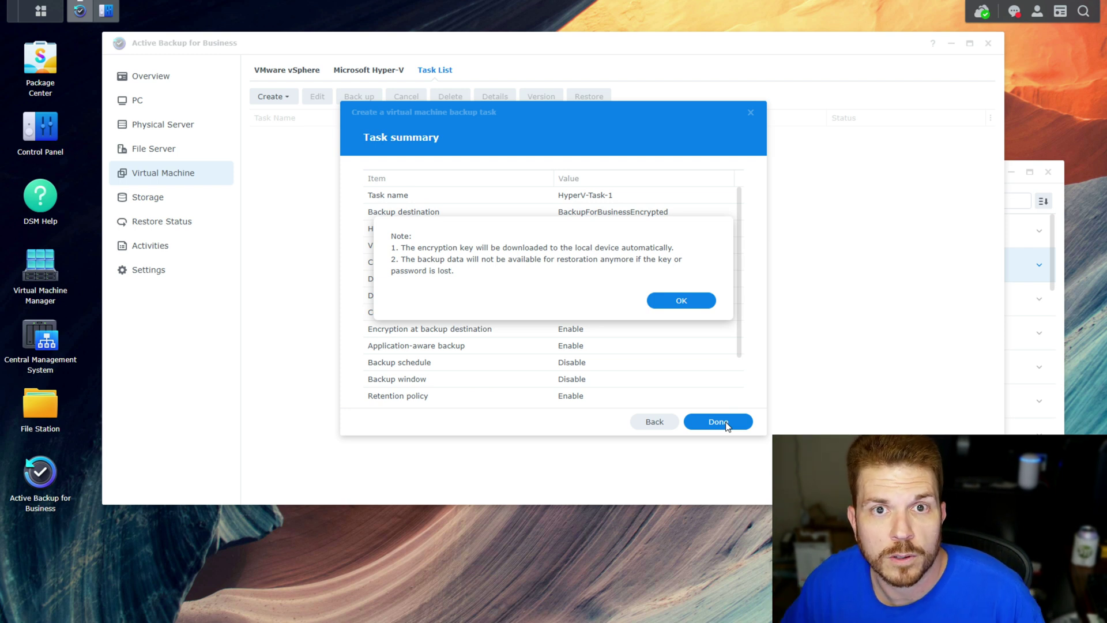
Save the HyperV-Task-1 encryption .key file and start the backup immediately
left_click(681, 301)
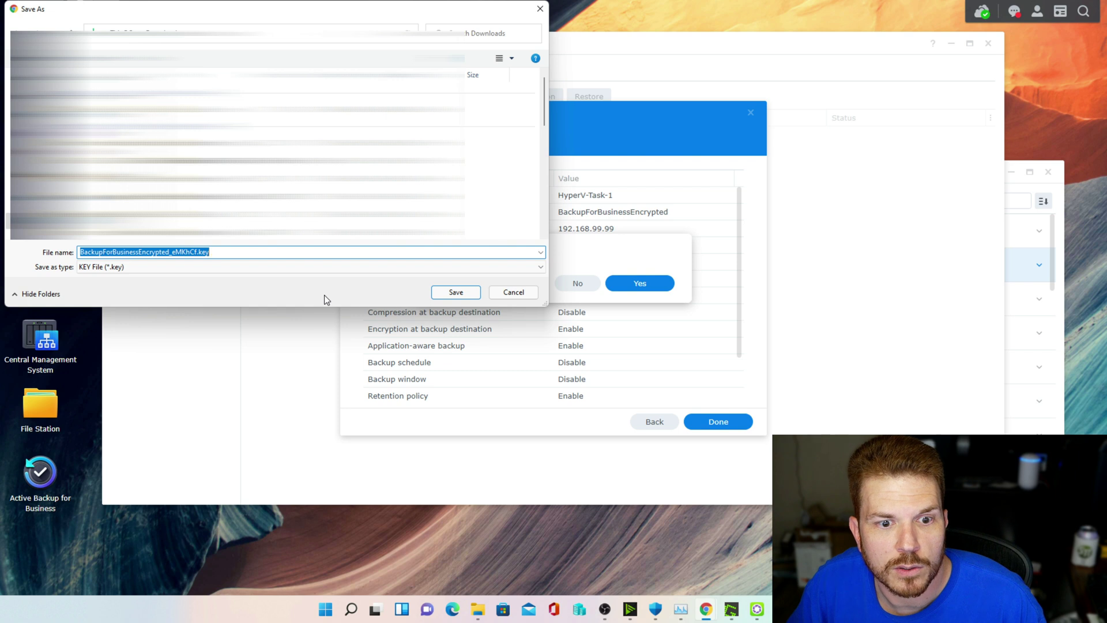
left_click(455, 292)
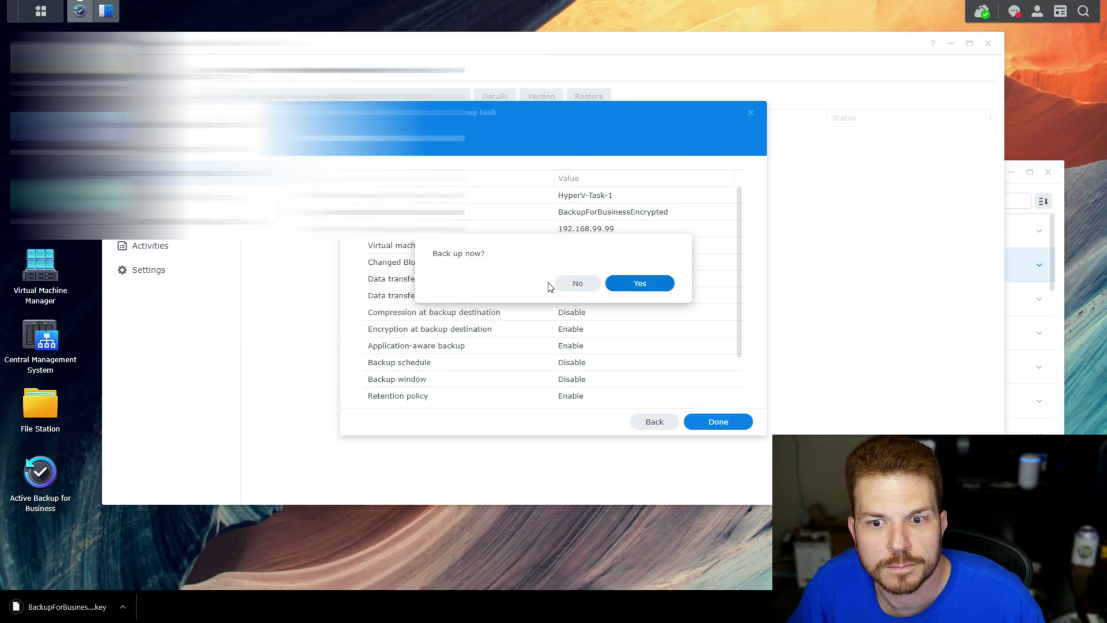
left_click(639, 284)
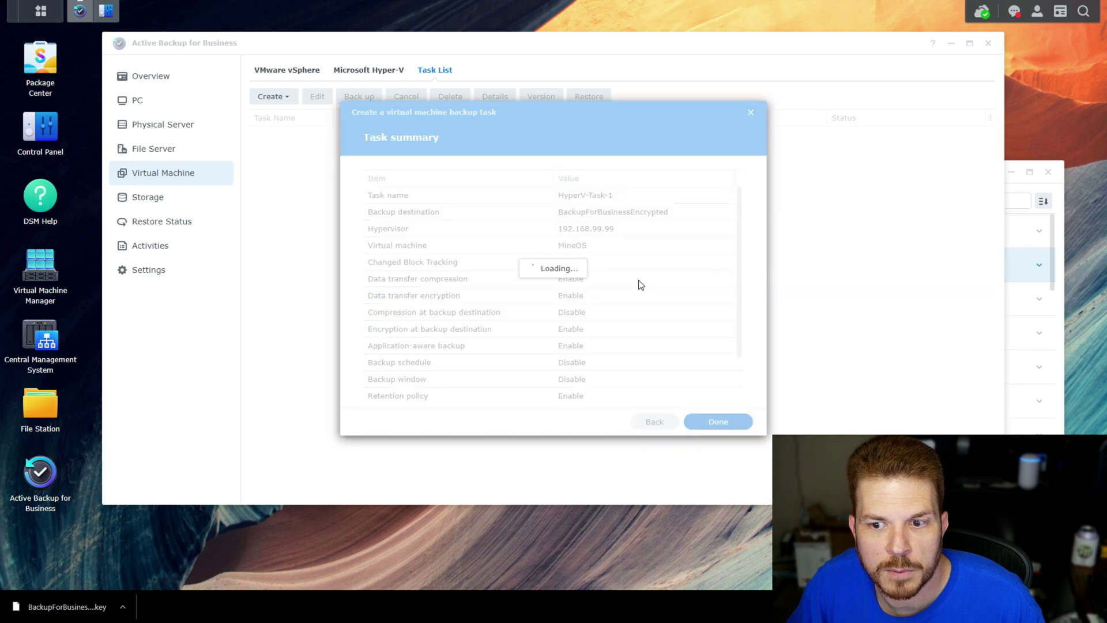